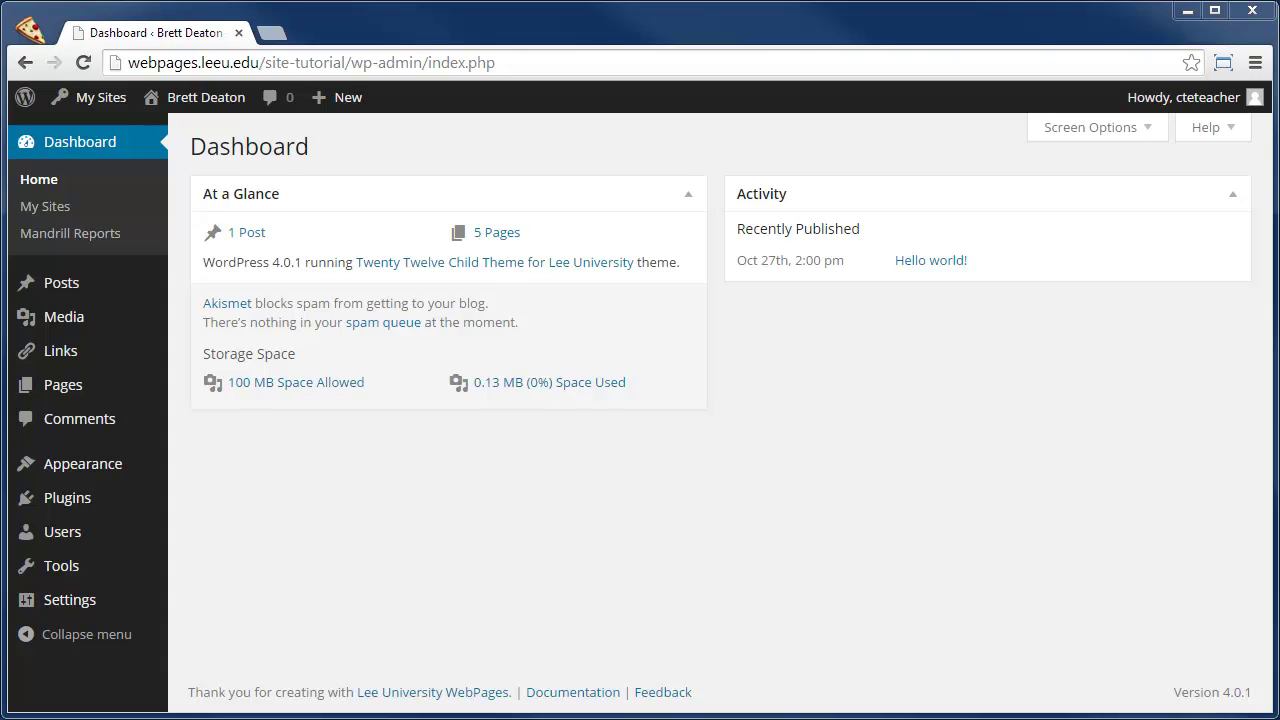
Step: Open the list of all posts and move the "Hello world!" post to the trash
{"action": "mouse_move", "coordinate": [63, 288]}
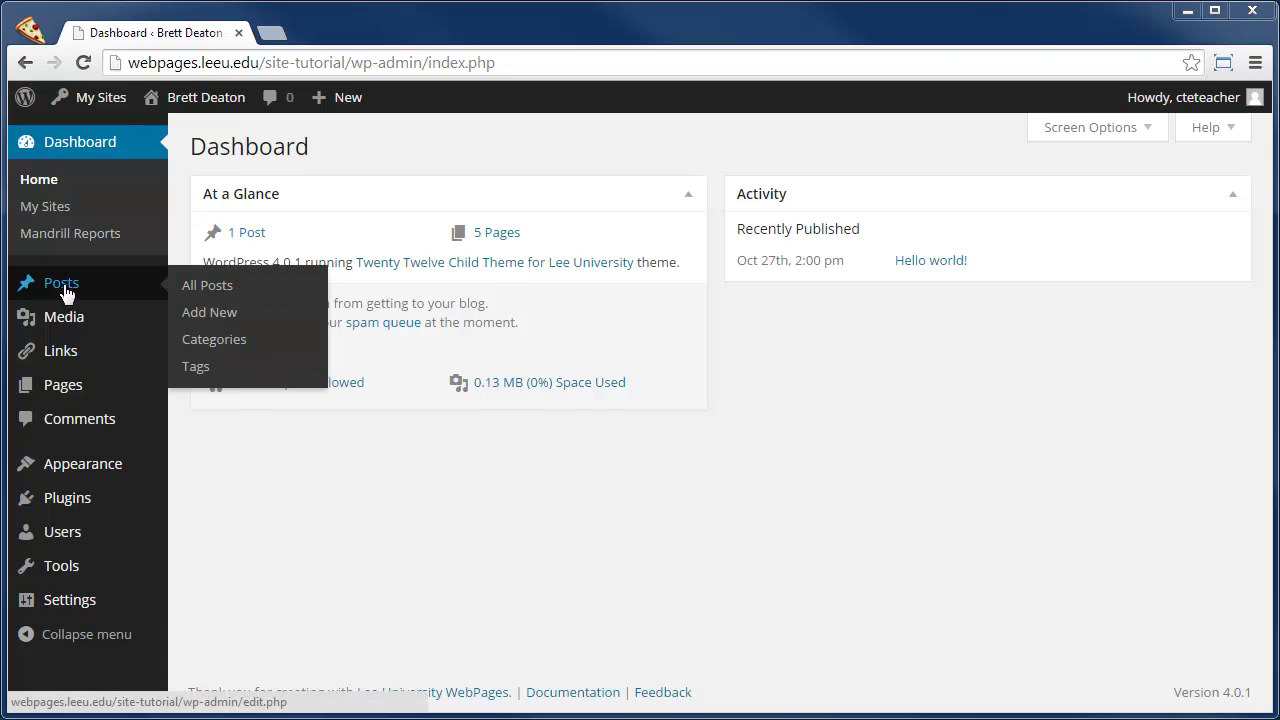
{"action": "left_click", "coordinate": [212, 286]}
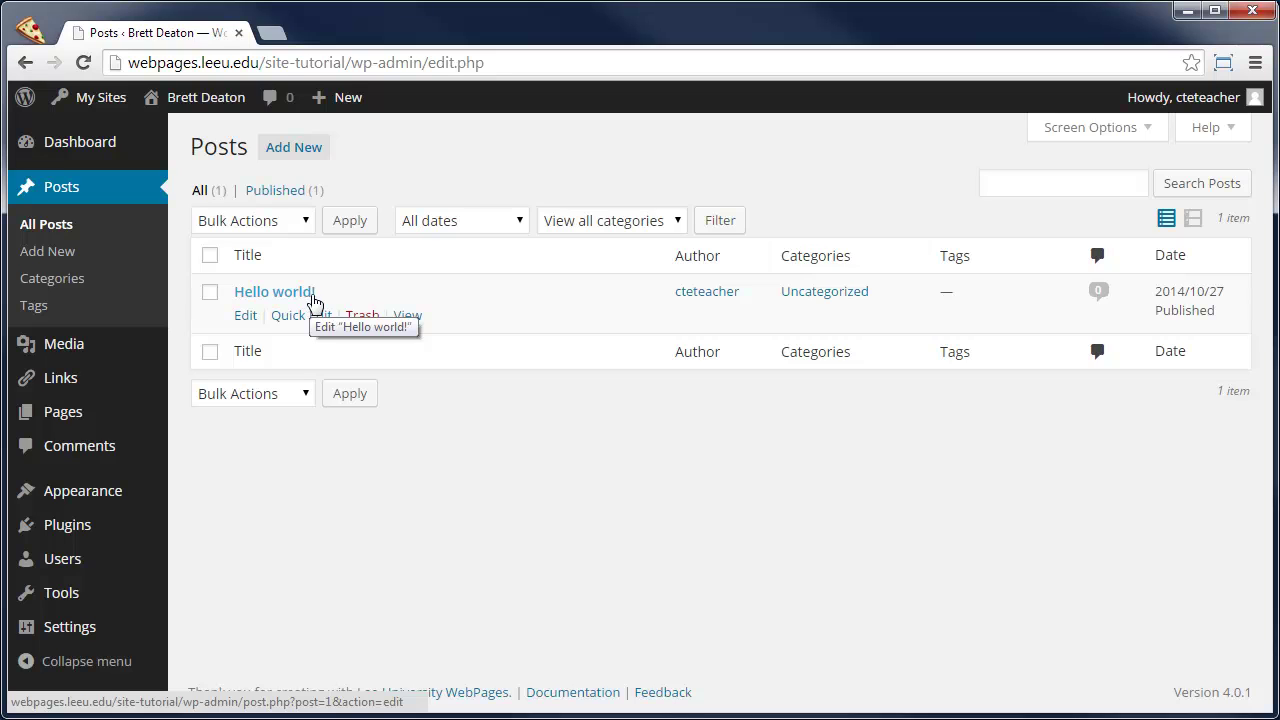
{"action": "left_click", "coordinate": [362, 316]}
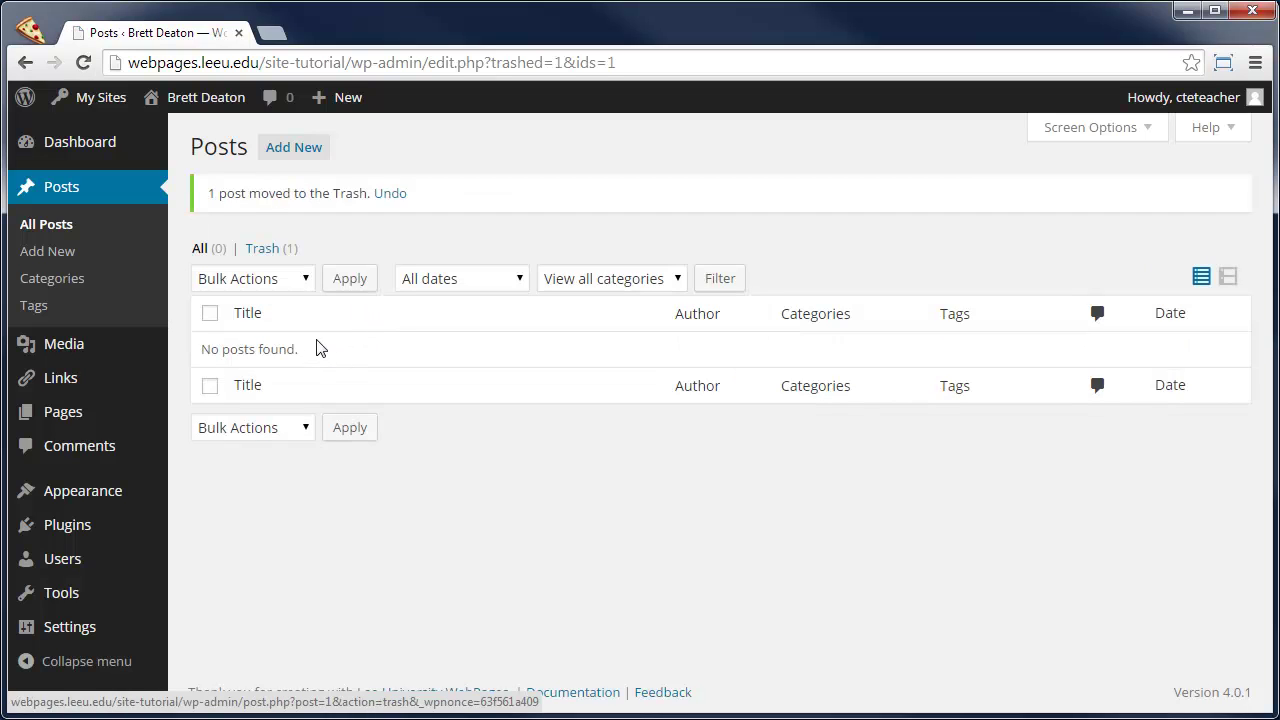
Step: Create a new post and title it "My first blog post"
{"action": "left_click", "coordinate": [292, 152]}
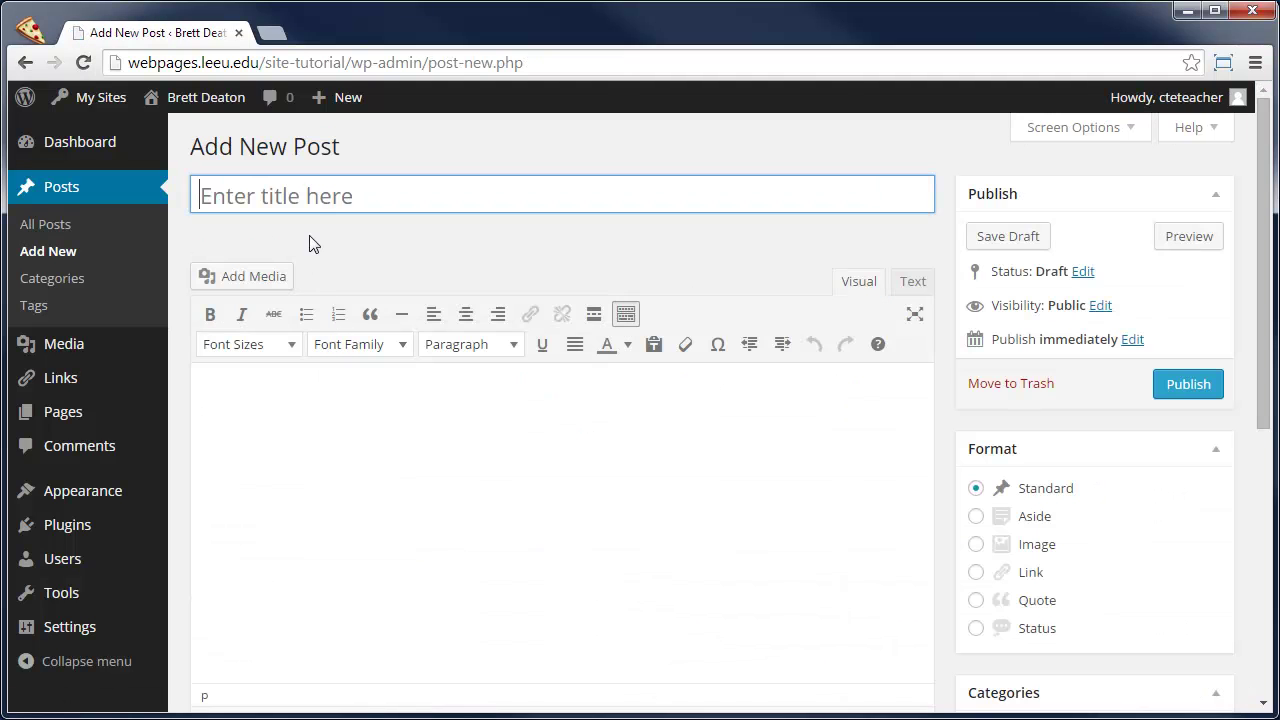
{"action": "type", "text": "My first vb"}
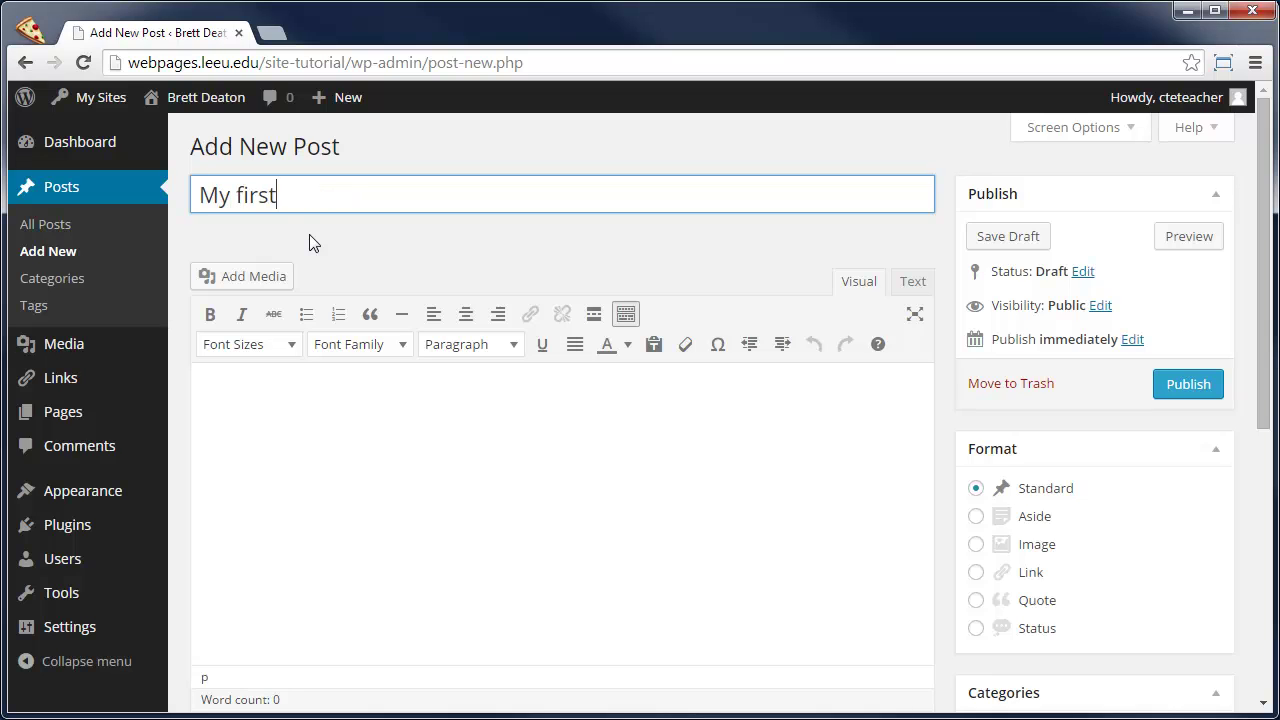
{"action": "key", "text": "BackSpace"}
{"action": "key", "text": "BackSpace"}
{"action": "type", "text": "blog titl"}
{"action": "key", "text": "BackSpace"}
{"action": "key", "text": "BackSpace"}
{"action": "key", "text": "BackSpace"}
{"action": "key", "text": "BackSpace"}
{"action": "type", "text": "post"}
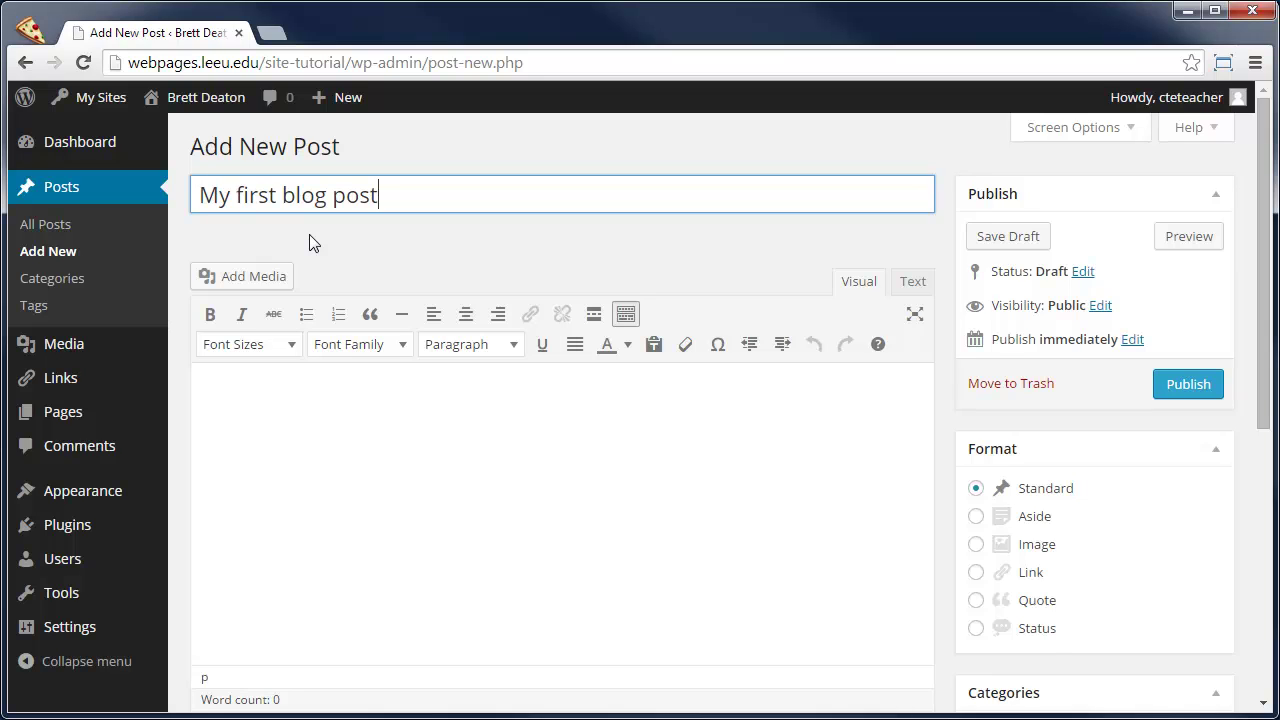
Step: Write "I am excited to work with WordPress!" as the body text of the new post
{"action": "left_click", "coordinate": [326, 420]}
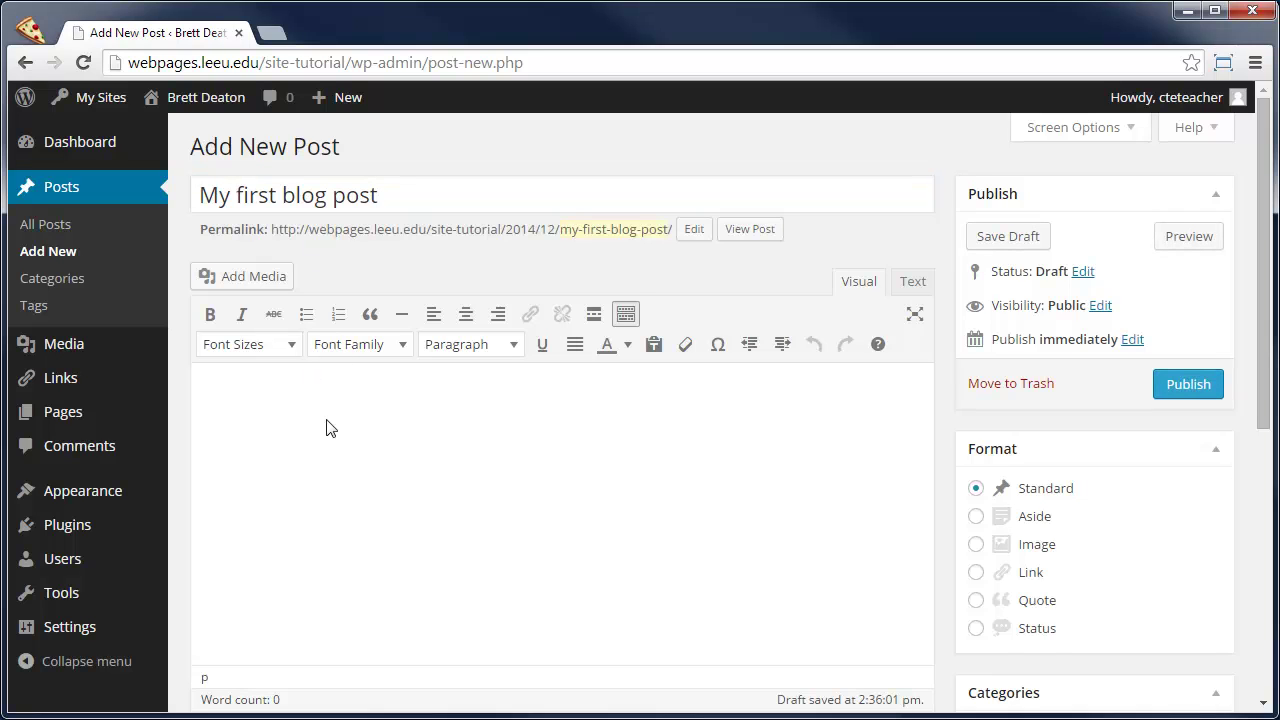
{"action": "type", "text": "I"}
{"action": "type", "text": " am a"}
{"action": "type", "text": "xcited to work"}
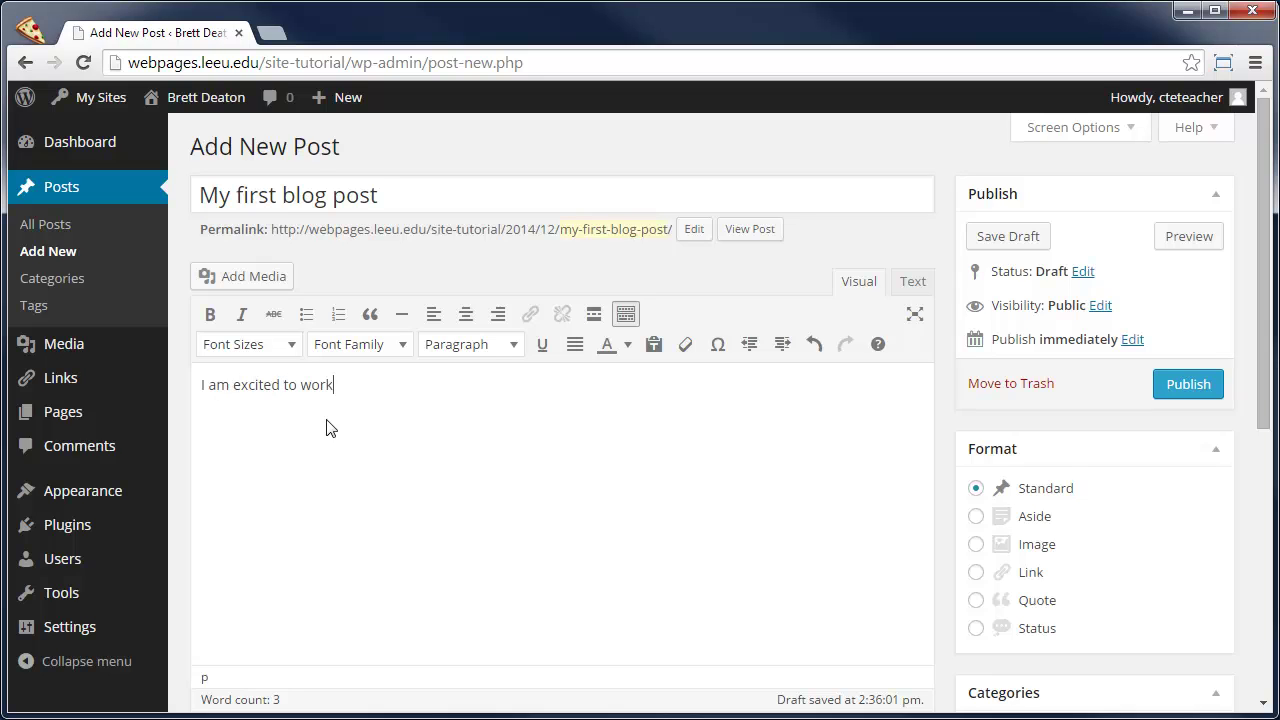
{"action": "type", "text": " with WordPress!"}
Step: Publish the "My first blog post" post, keeping the default format, category, tag and featured image settings
{"action": "scroll", "coordinate": [1068, 240], "scroll_direction": "down", "scroll_amount": 1}
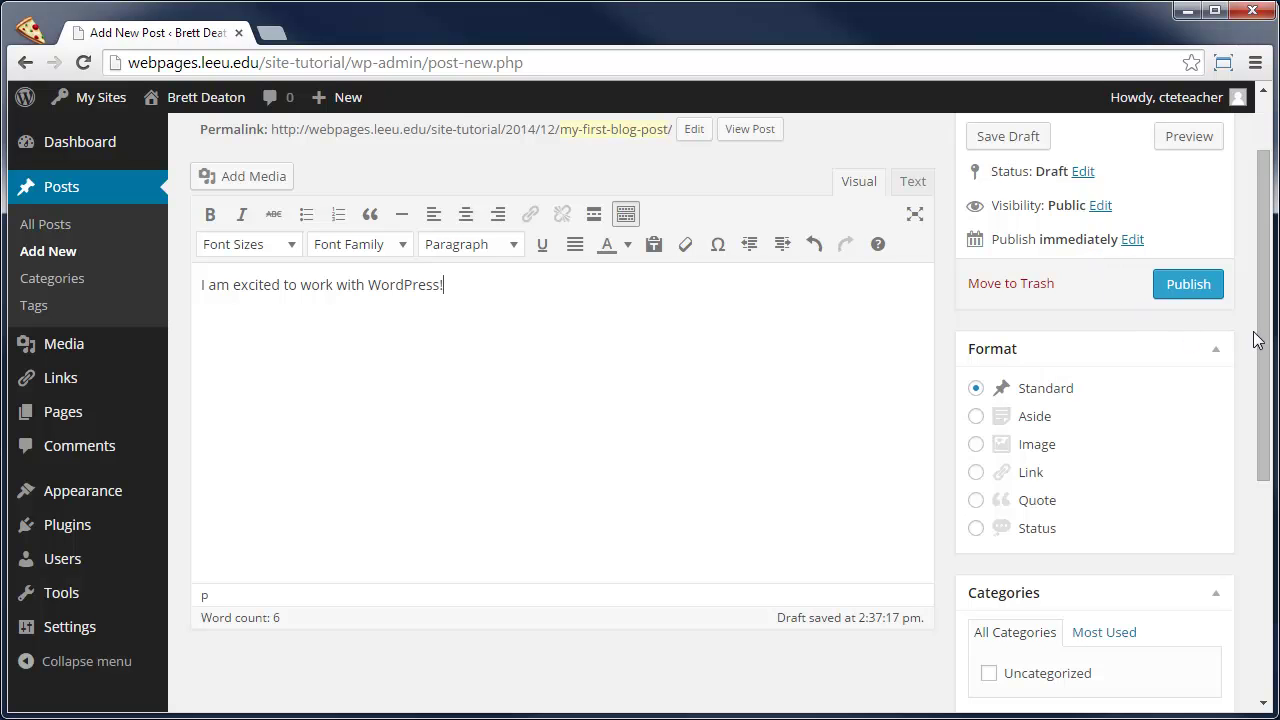
{"action": "left_click_drag", "start_coordinate": [1259, 340], "coordinate": [1260, 378]}
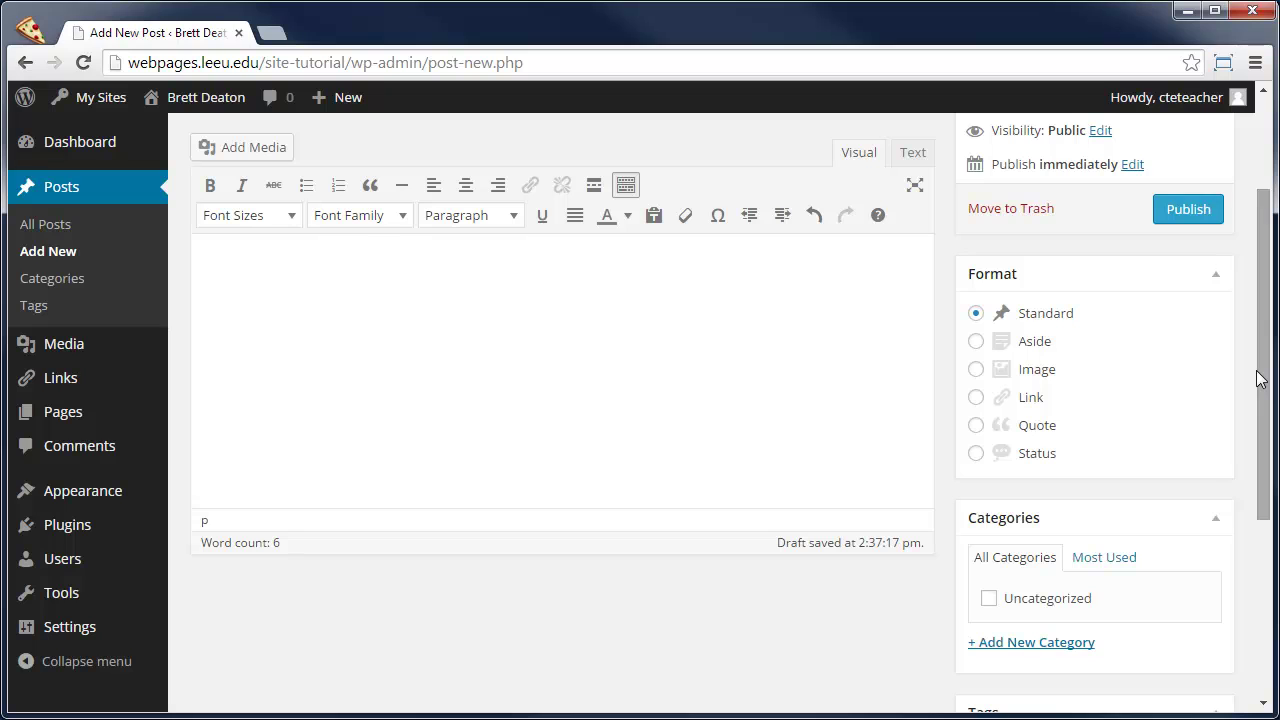
{"action": "left_click_drag", "start_coordinate": [1260, 378], "coordinate": [1269, 500]}
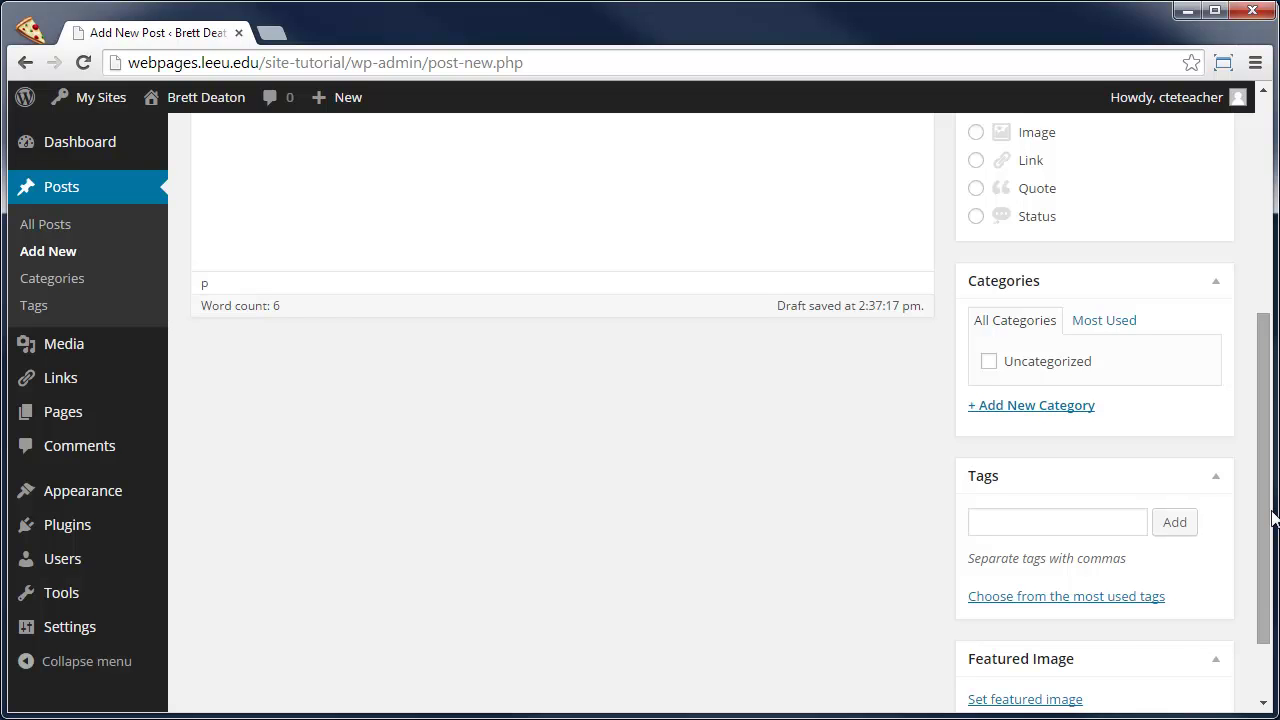
{"action": "left_click_drag", "start_coordinate": [1272, 518], "coordinate": [1272, 574]}
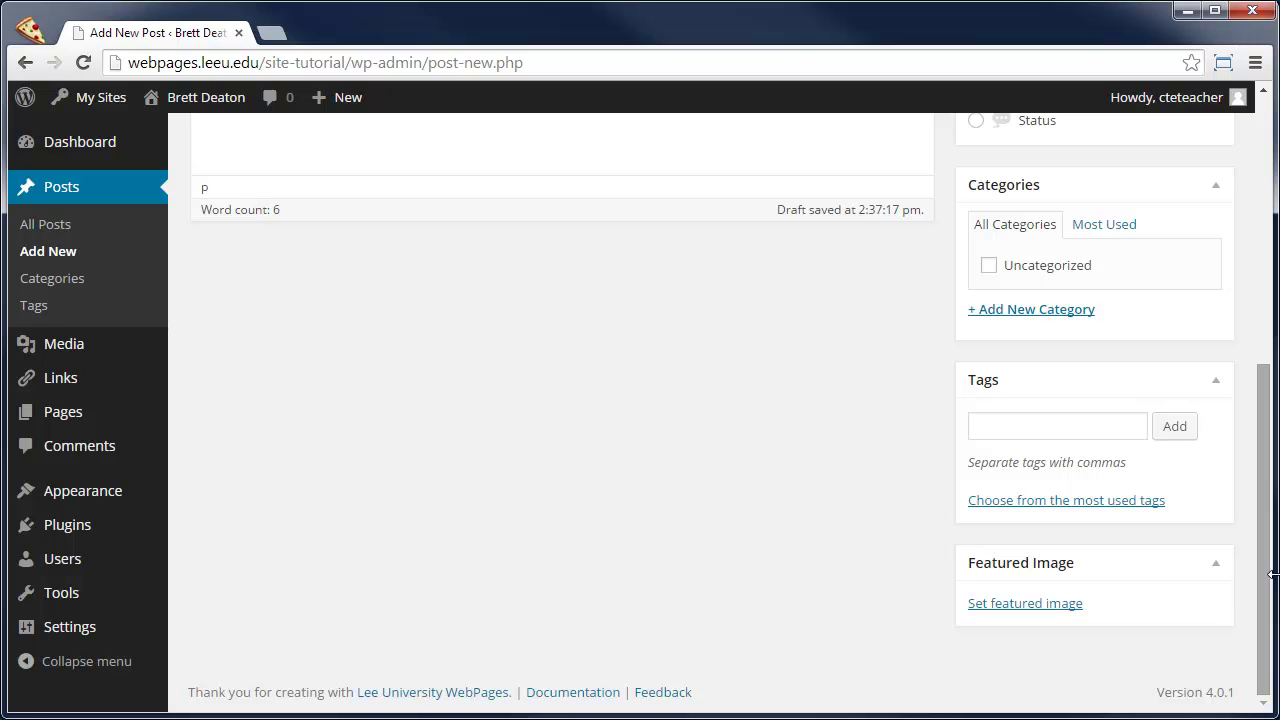
{"action": "scroll", "coordinate": [1237, 277], "scroll_direction": "up", "scroll_amount": 5}
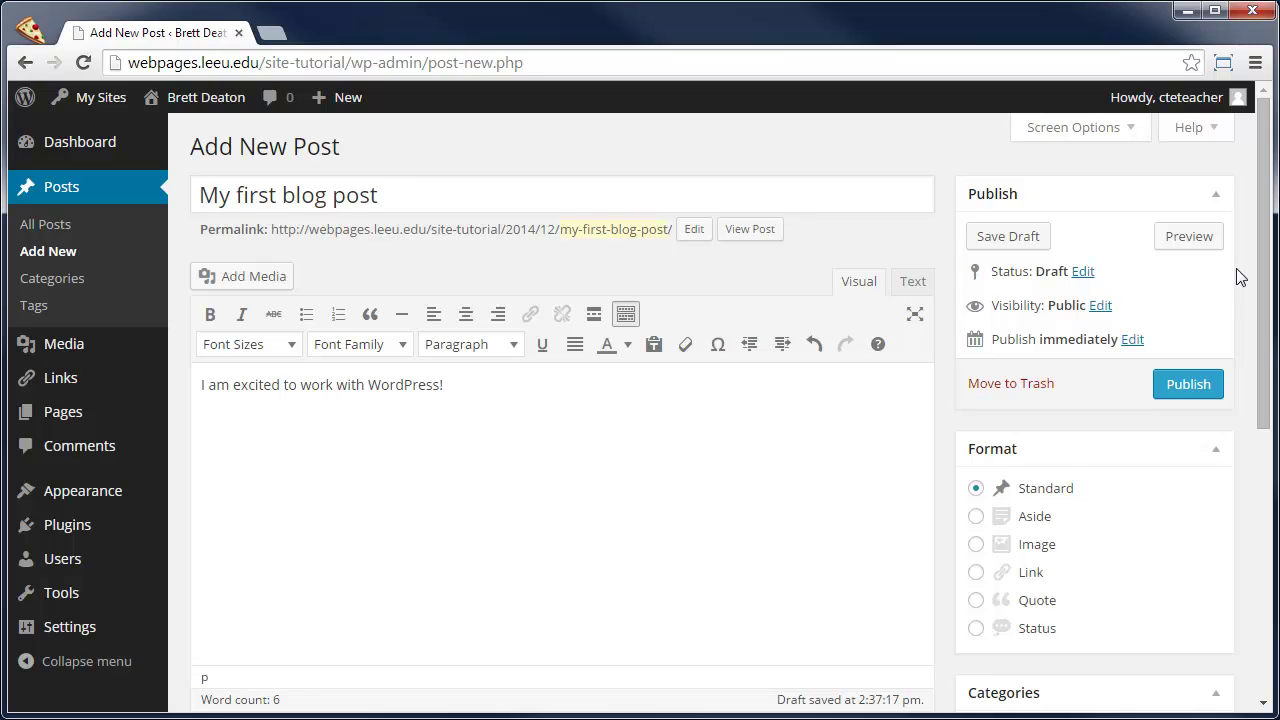
{"action": "left_click", "coordinate": [1186, 392]}
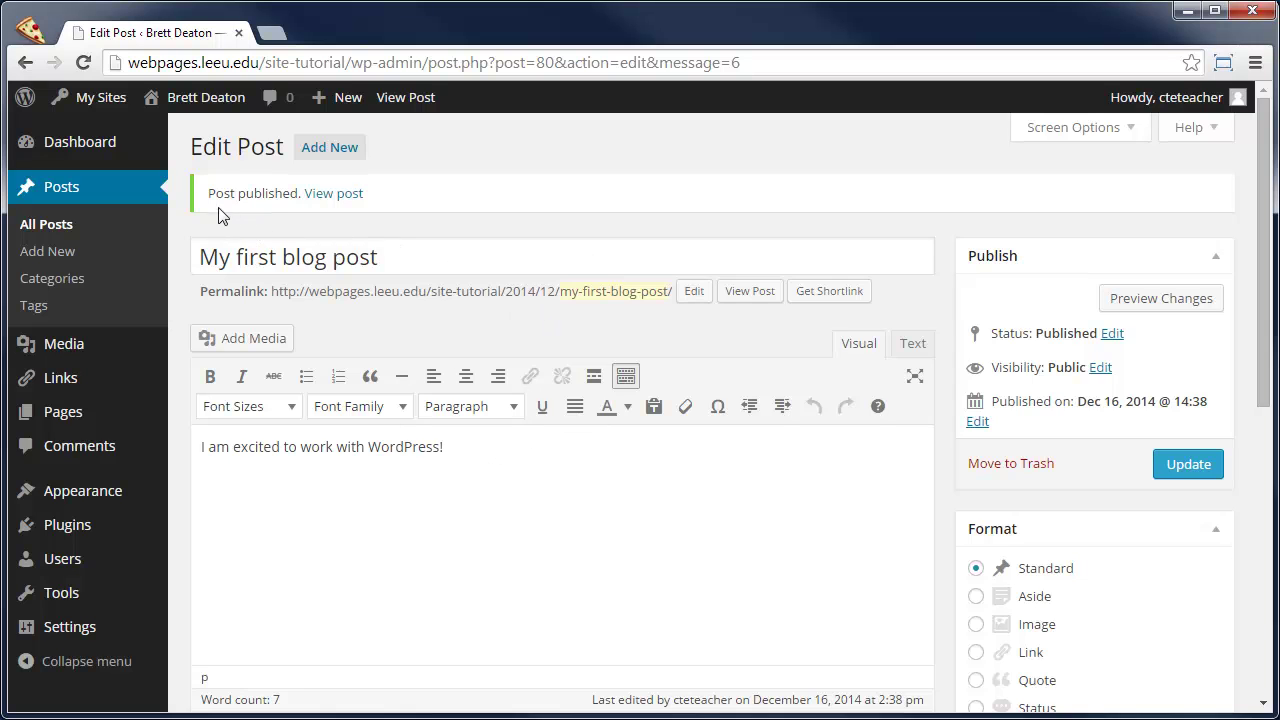
Step: Open the published post in a new browser tab and look over its content, sidebar and comment form
{"action": "right_click", "coordinate": [357, 199]}
{"action": "left_click", "coordinate": [382, 208]}
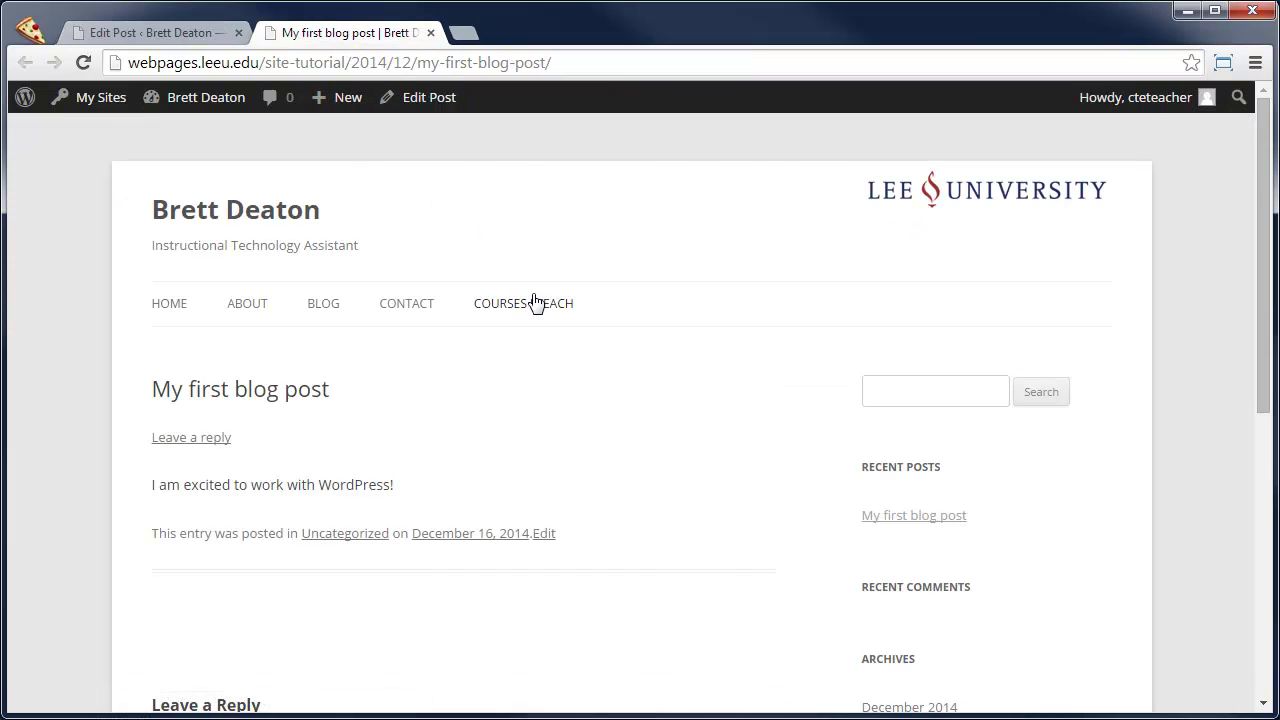
{"action": "scroll", "coordinate": [540, 300], "scroll_direction": "down", "scroll_amount": 1}
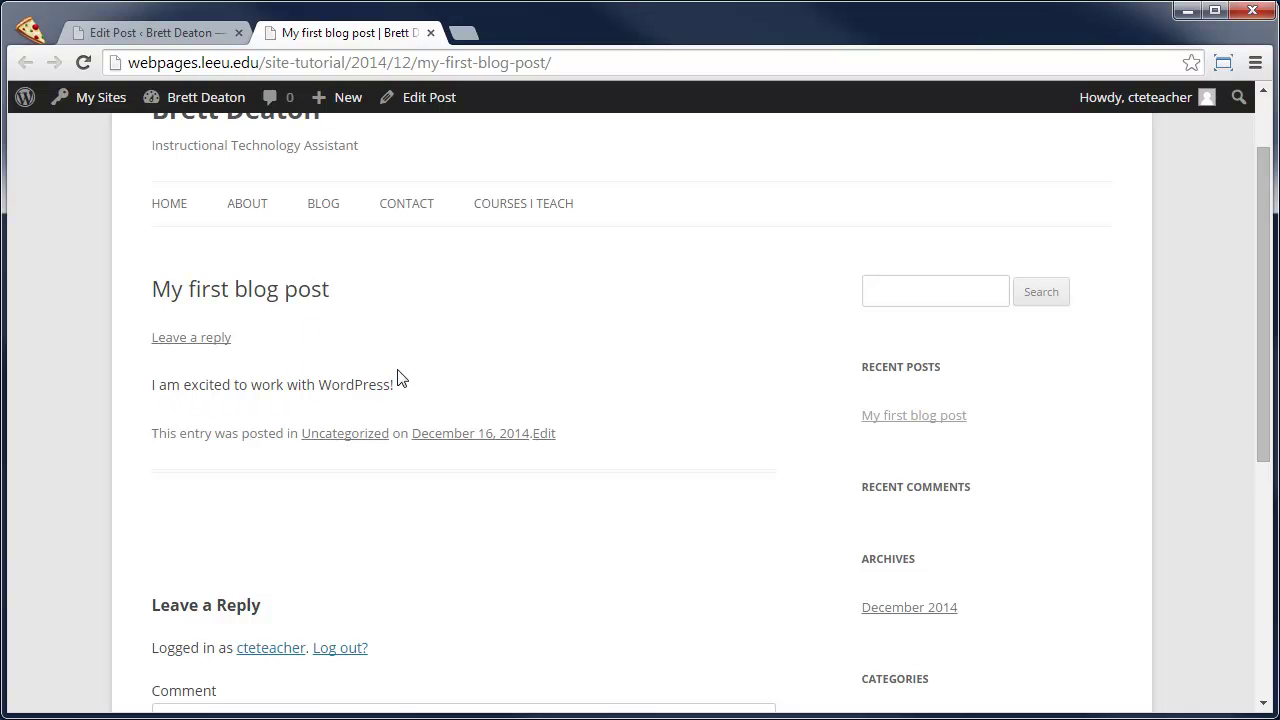
{"action": "scroll", "coordinate": [530, 372], "scroll_direction": "down", "scroll_amount": 3}
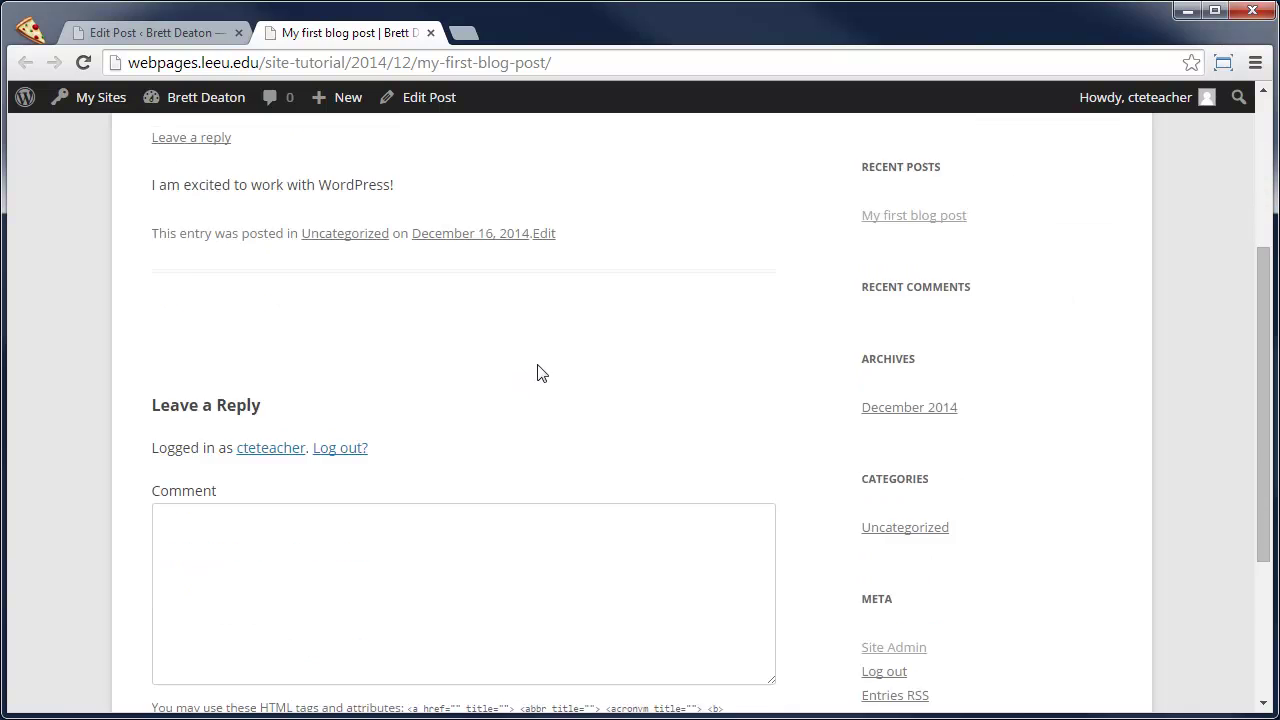